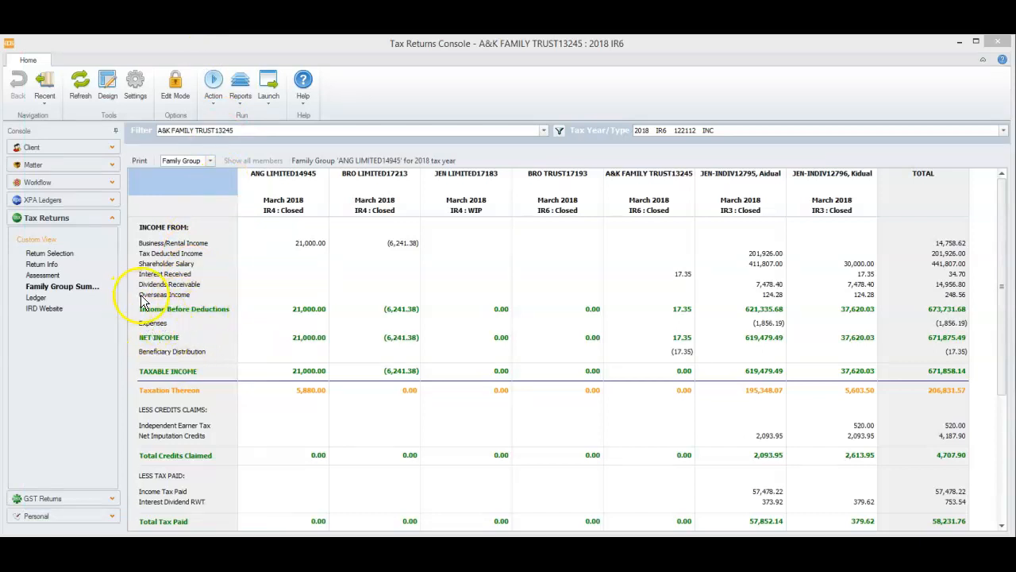
Hide the ANG LIMITED14945 member in the Family Group Summary and show all members again.
{"action": "left_click", "coordinate": [83, 290]}
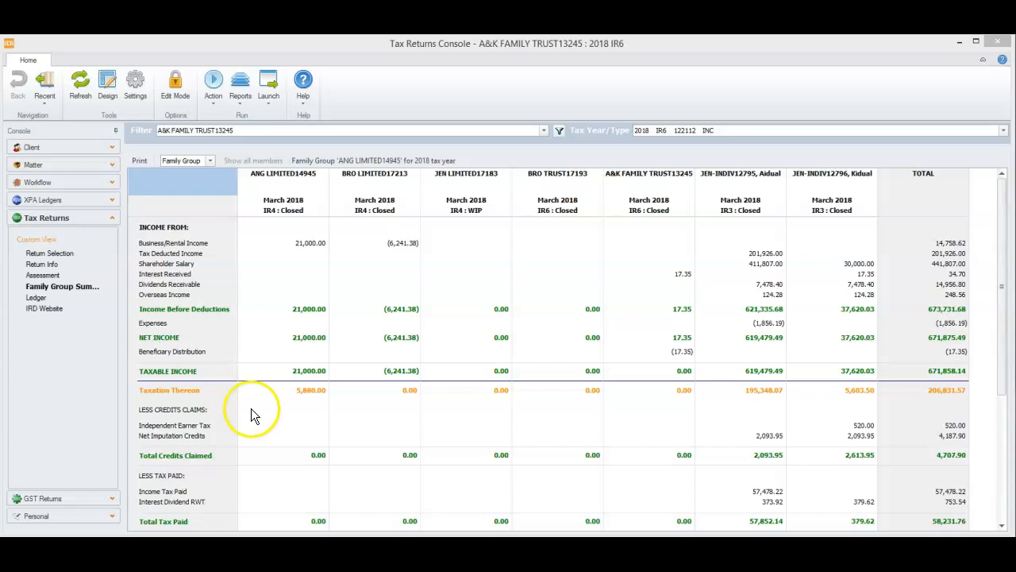
{"action": "right_click", "coordinate": [272, 179]}
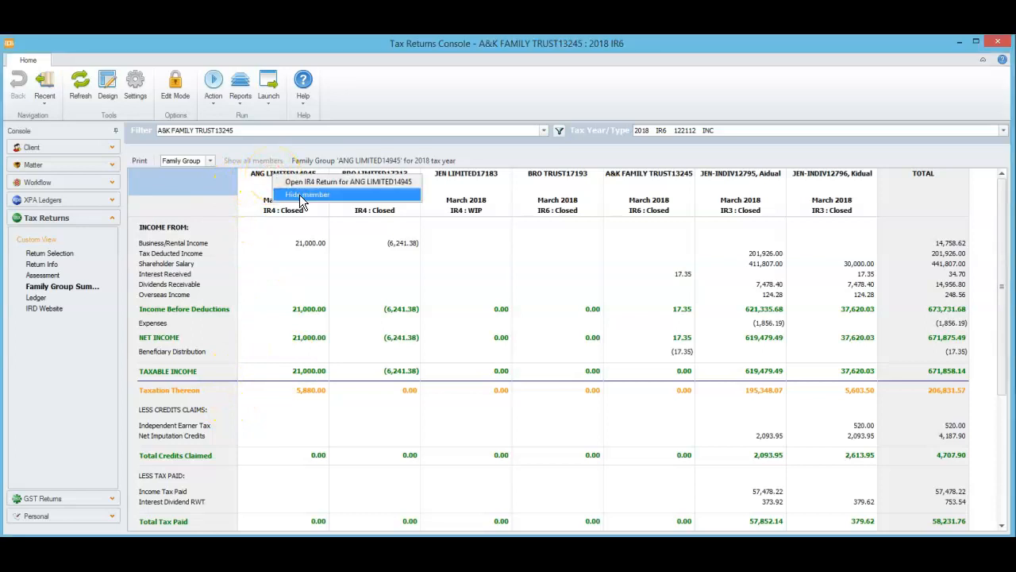
{"action": "left_click", "coordinate": [300, 198]}
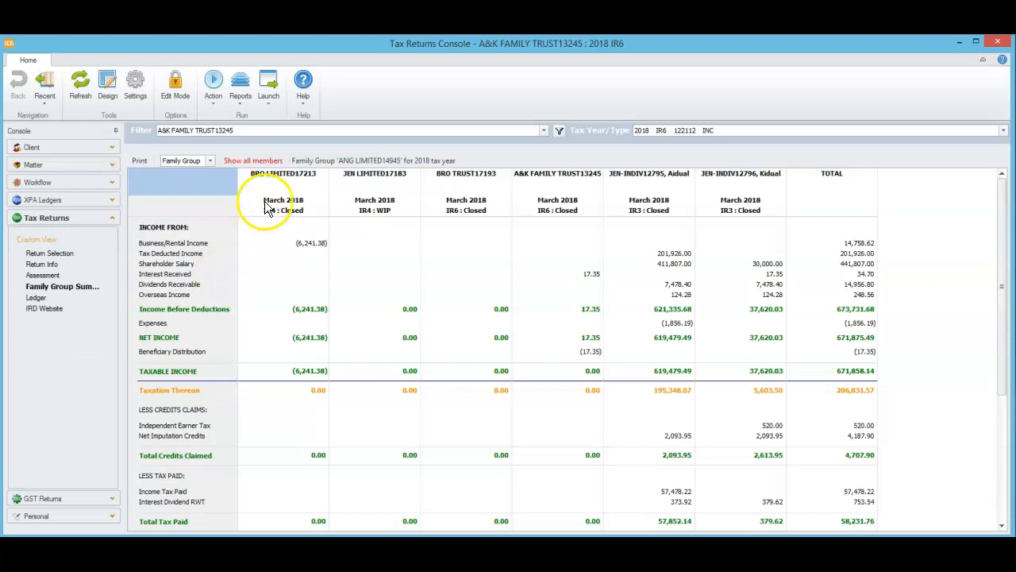
{"action": "left_click", "coordinate": [252, 162]}
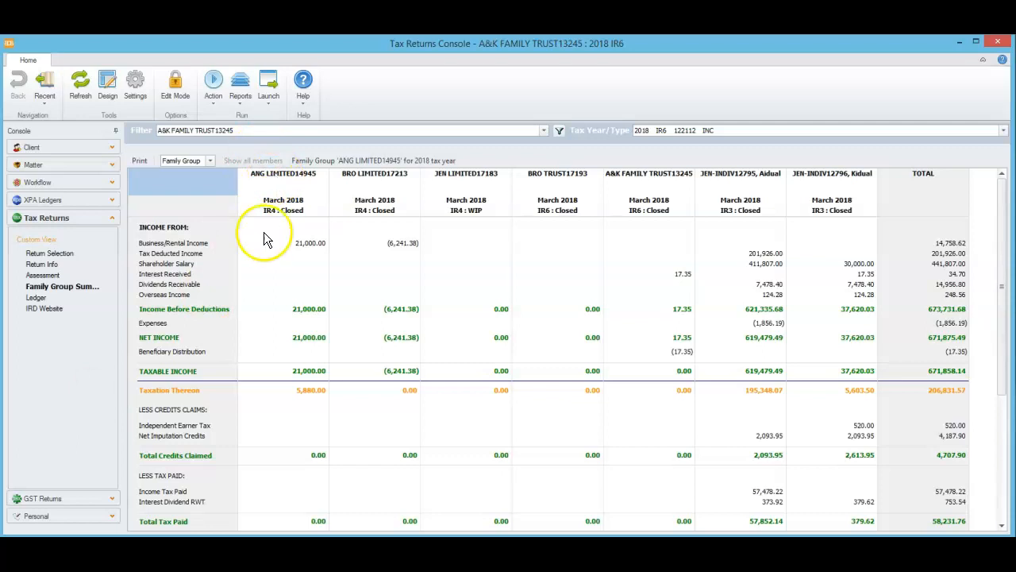
Print the Family Group Summary for the 2018 tax year.
{"action": "left_click", "coordinate": [140, 163]}
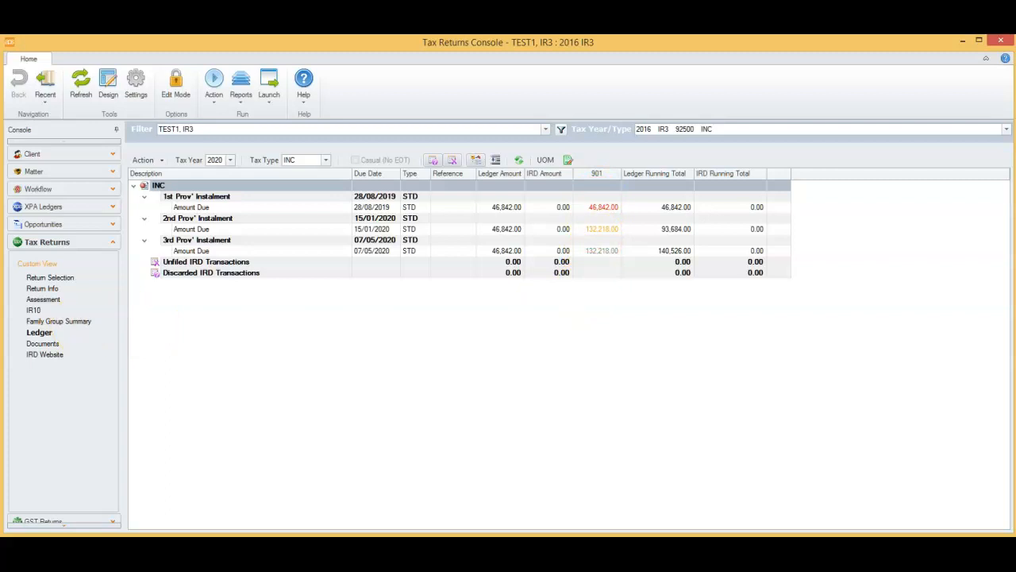
Examine the 901 amounts of the third, second and first provisional instalments in the 2020 INC ledger.
{"action": "left_click", "coordinate": [601, 250]}
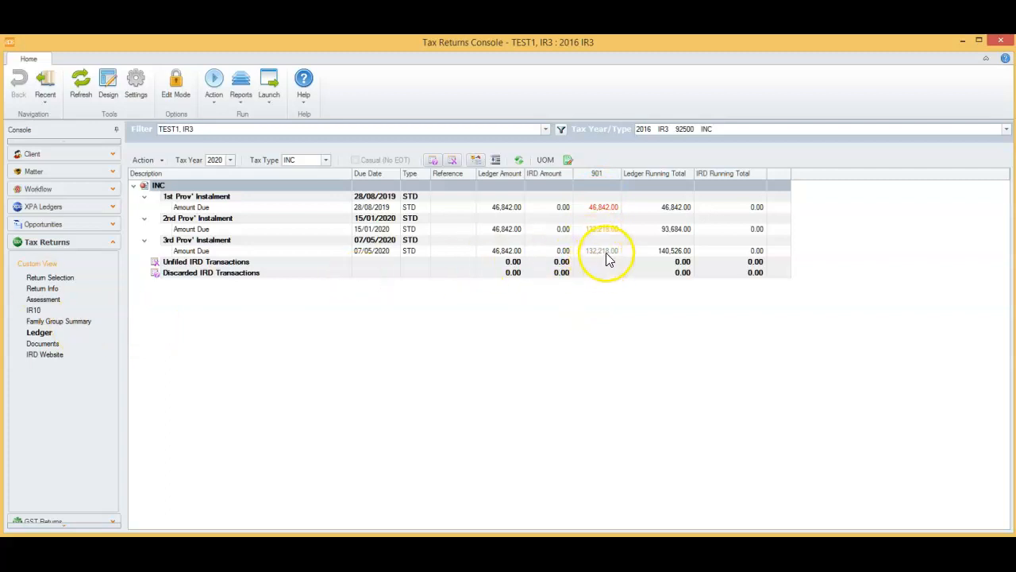
{"action": "left_click", "coordinate": [606, 252]}
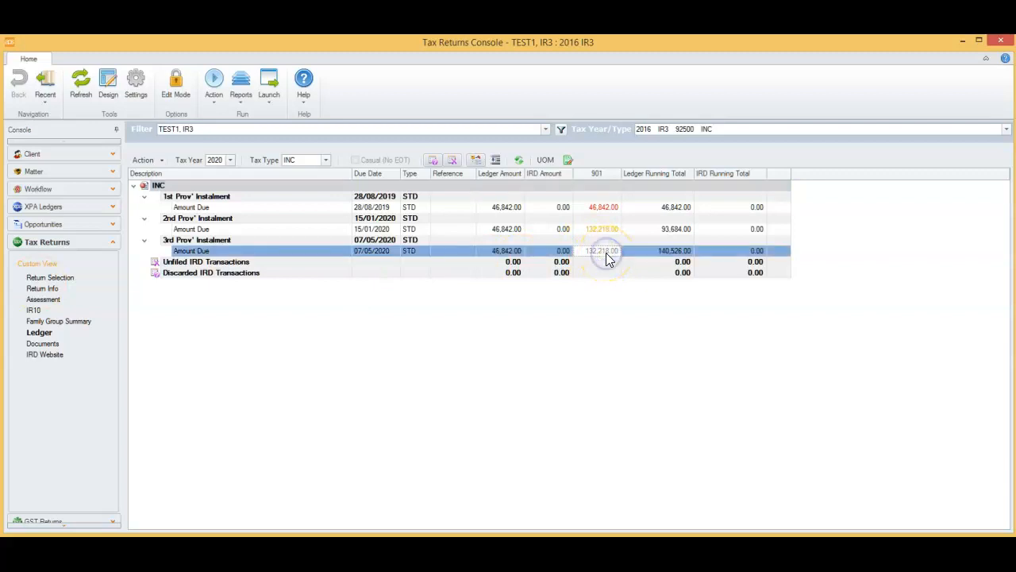
{"action": "left_click", "coordinate": [598, 229]}
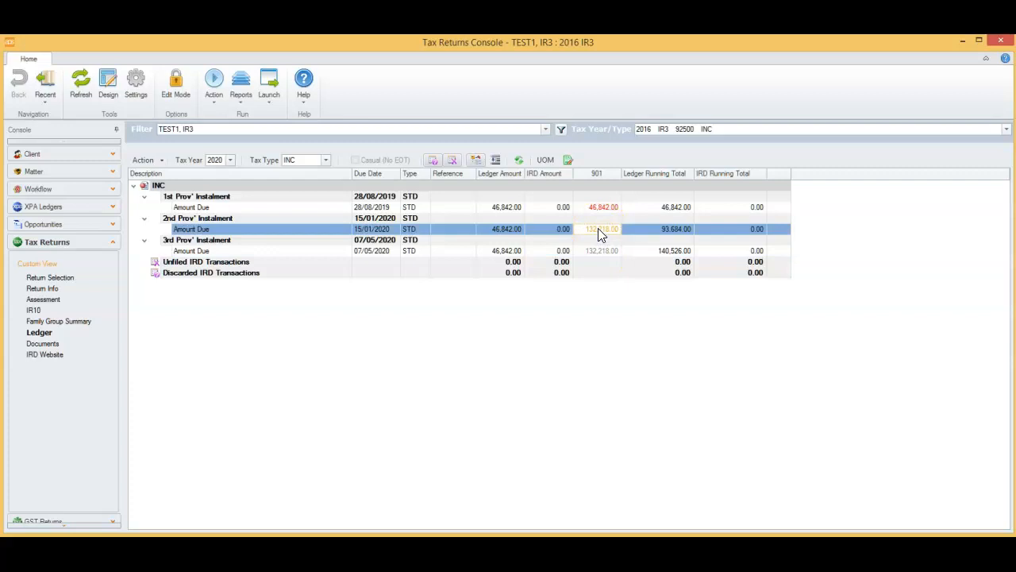
{"action": "left_click", "coordinate": [602, 208]}
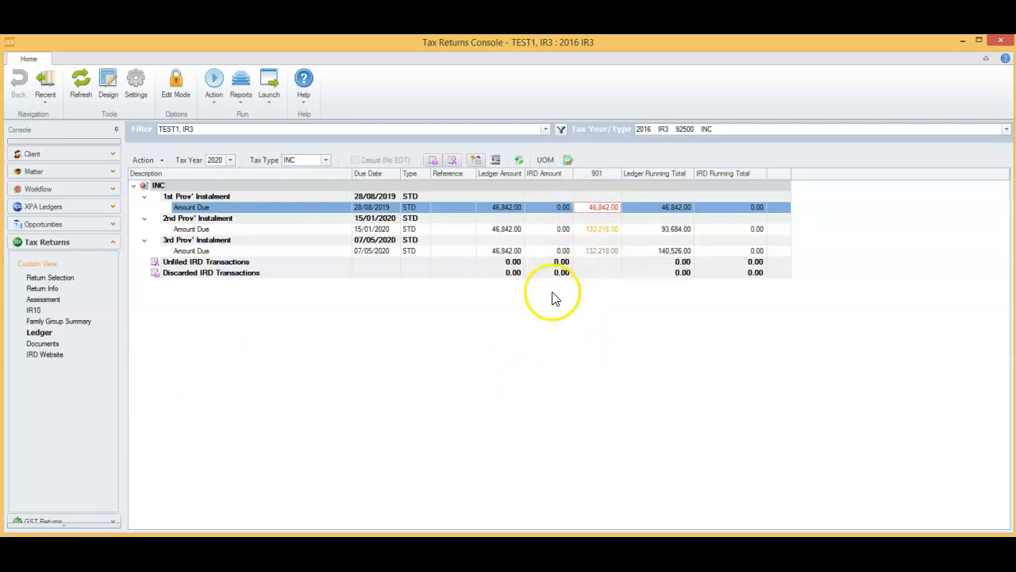
Add the note "test Notes." to the client's 2020 tax ledger and close the notes window.
{"action": "left_click", "coordinate": [569, 162]}
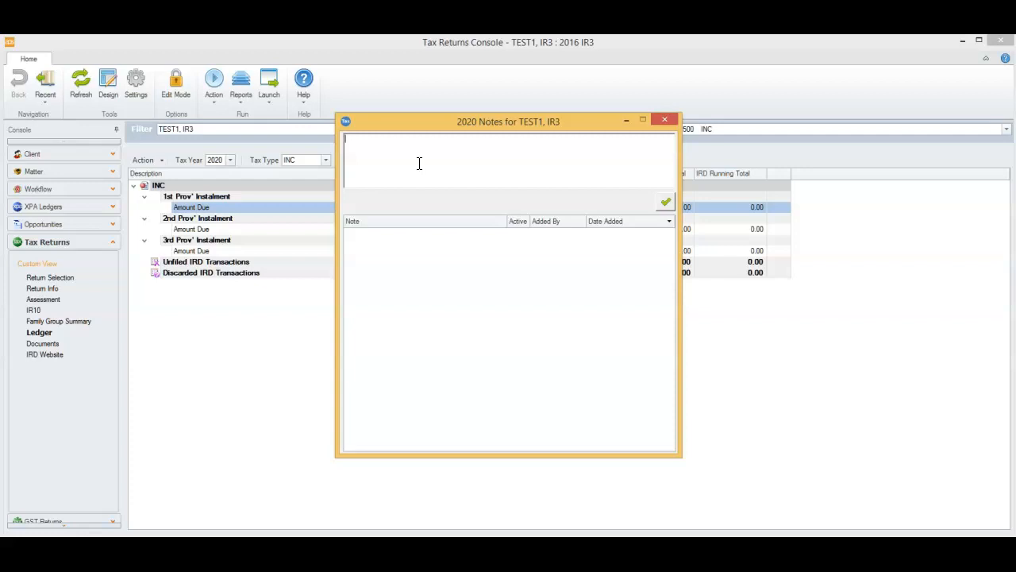
{"action": "left_click", "coordinate": [415, 152]}
{"action": "type", "text": "test Notes."}
{"action": "left_click", "coordinate": [665, 202]}
{"action": "left_click", "coordinate": [665, 120]}
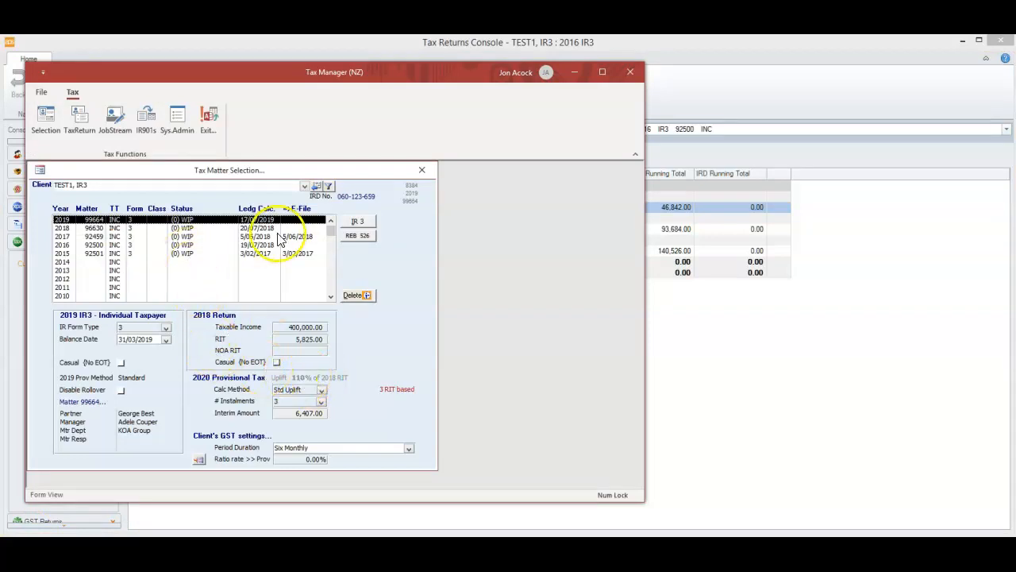
Open the 2019 IR3 return in Tax Manager and view its ledger of instalments and terminal tax.
{"action": "left_click", "coordinate": [356, 222]}
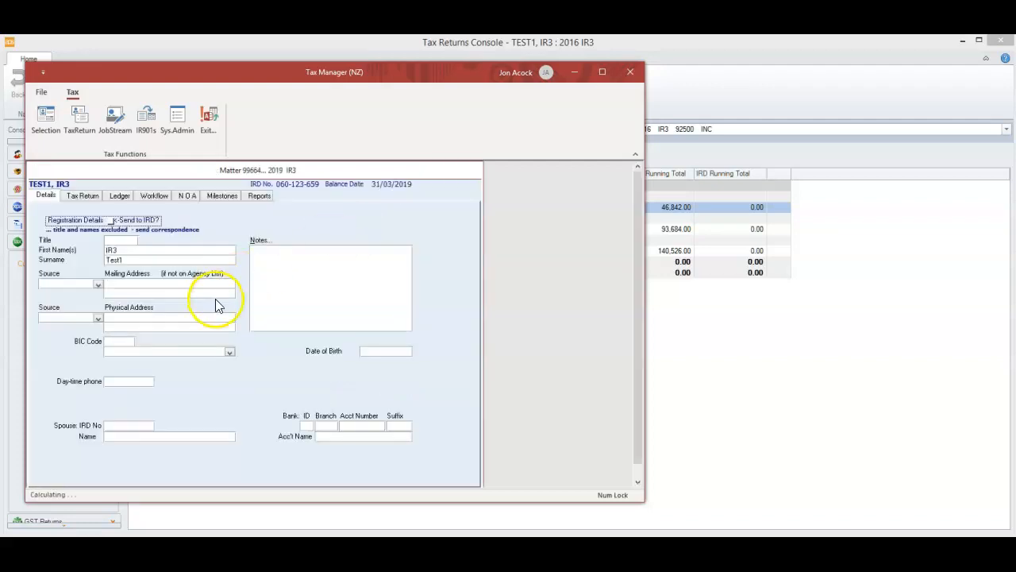
{"action": "left_click", "coordinate": [120, 196]}
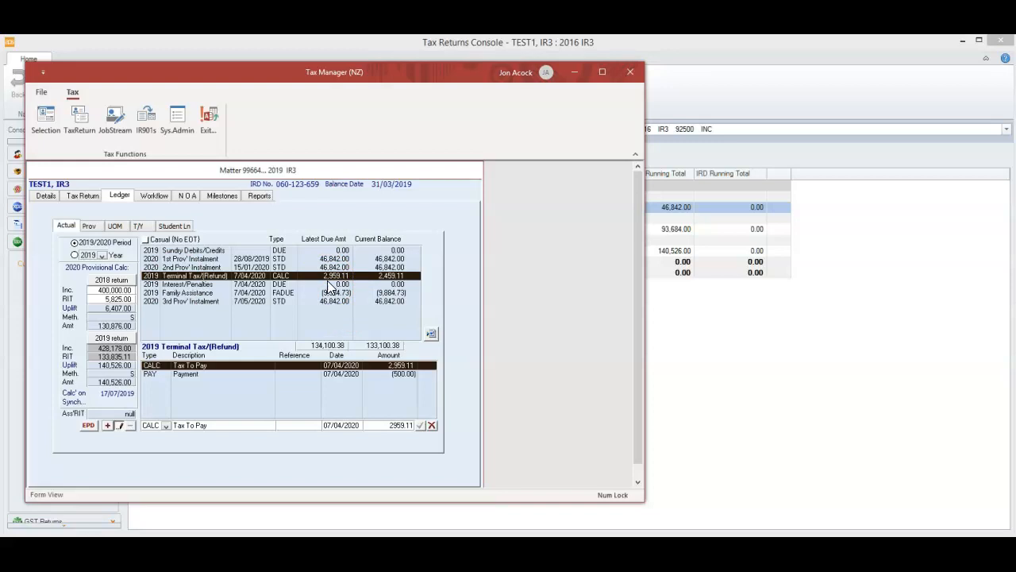
{"action": "left_click", "coordinate": [326, 240]}
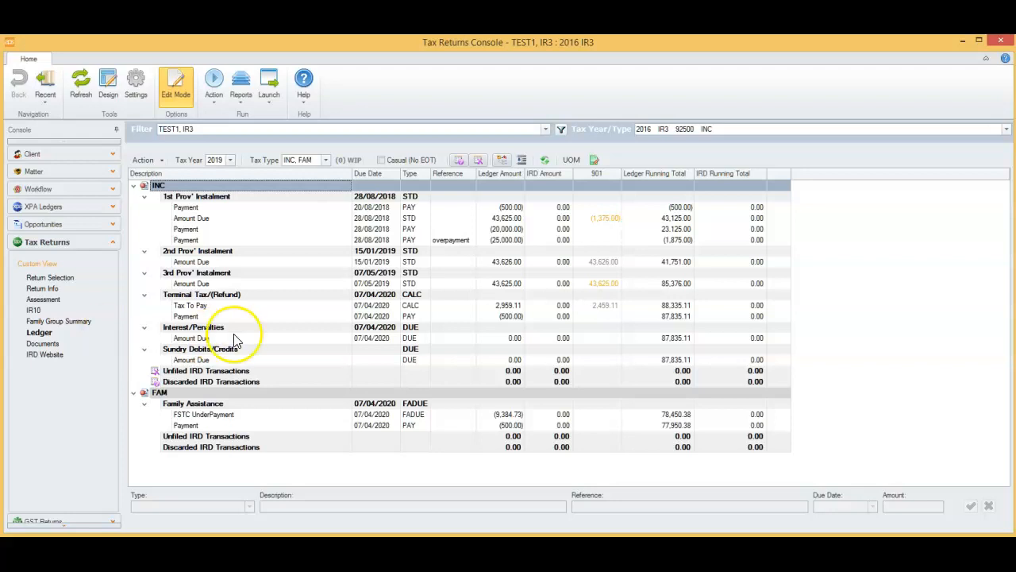
Examine the INC and FAM sections of the 2019 ledger, including sundry debits/credits, the tax type choices and the FSTC UnderPayment entry.
{"action": "left_click", "coordinate": [227, 397]}
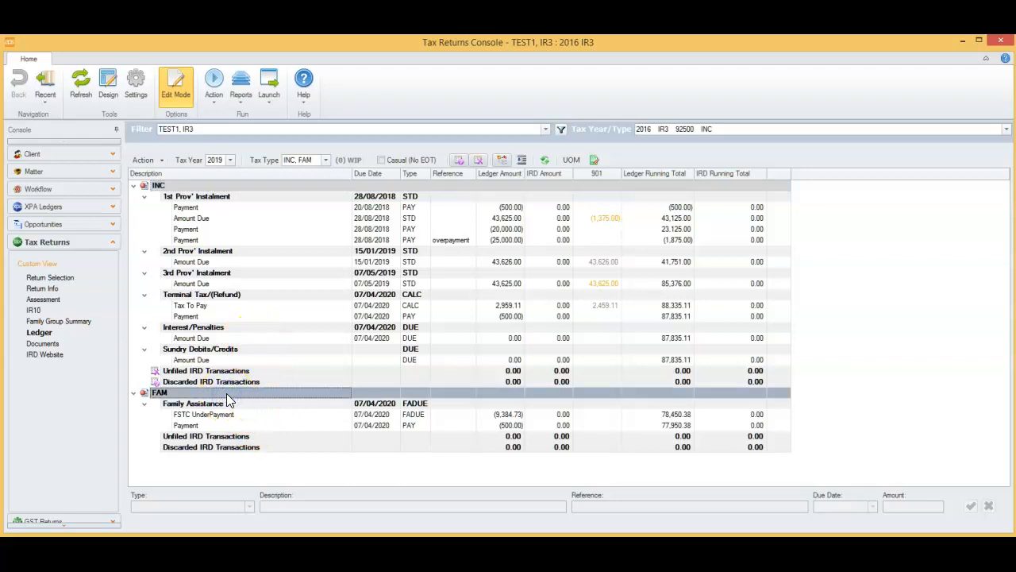
{"action": "left_click", "coordinate": [237, 404]}
{"action": "left_click", "coordinate": [208, 349]}
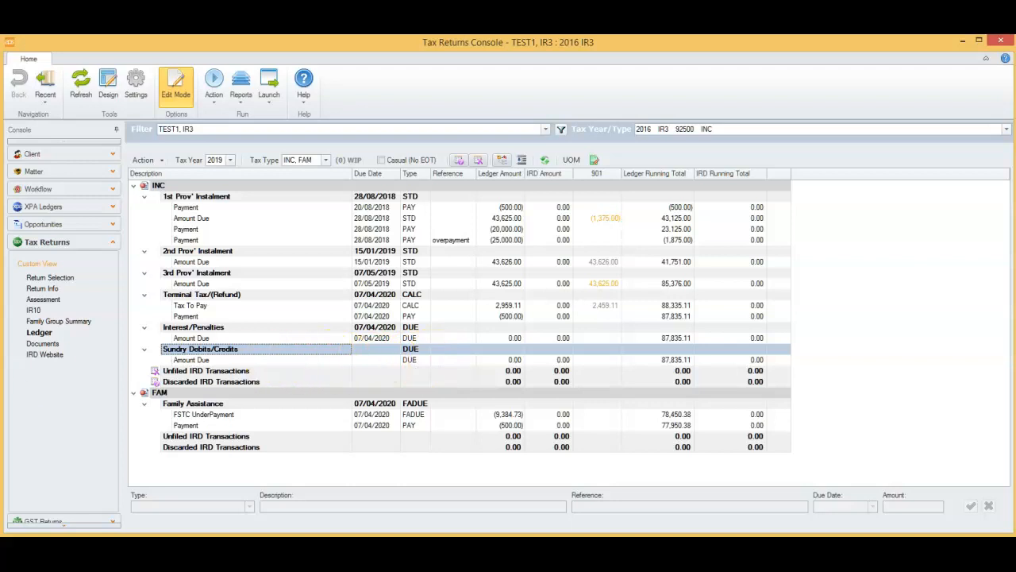
{"action": "left_click", "coordinate": [197, 392]}
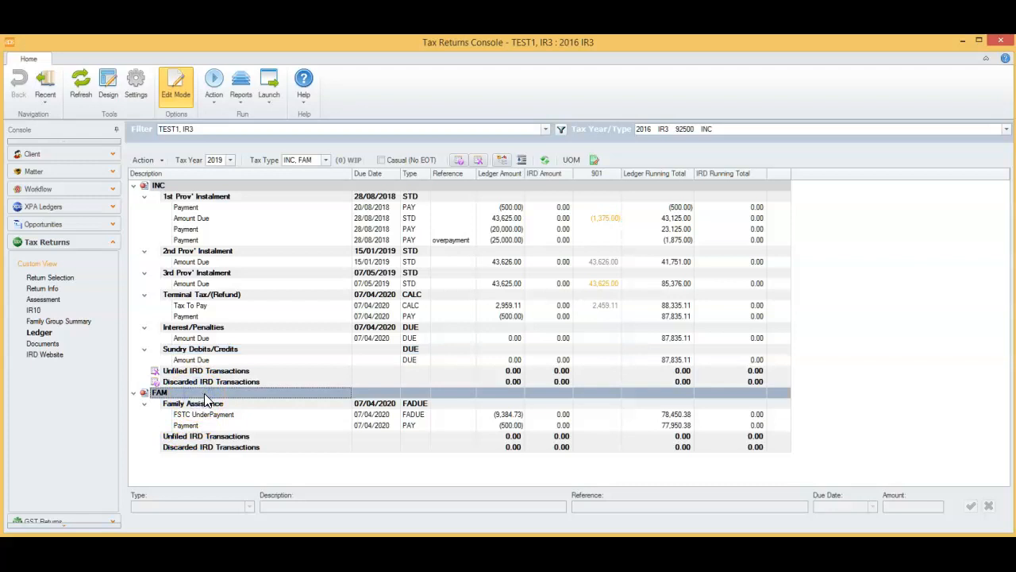
{"action": "left_click", "coordinate": [325, 160]}
{"action": "left_click", "coordinate": [335, 219]}
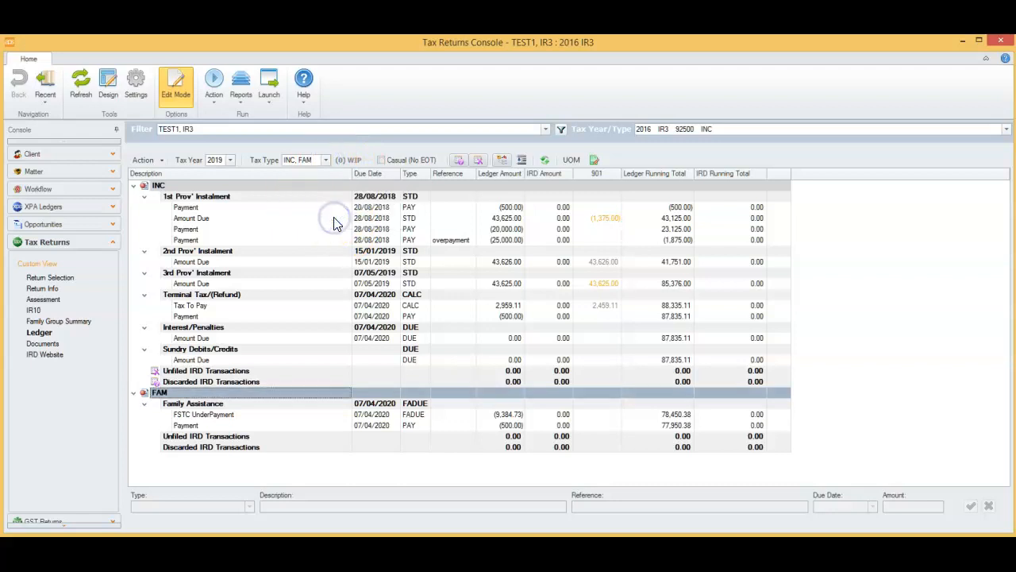
{"action": "left_click", "coordinate": [350, 406]}
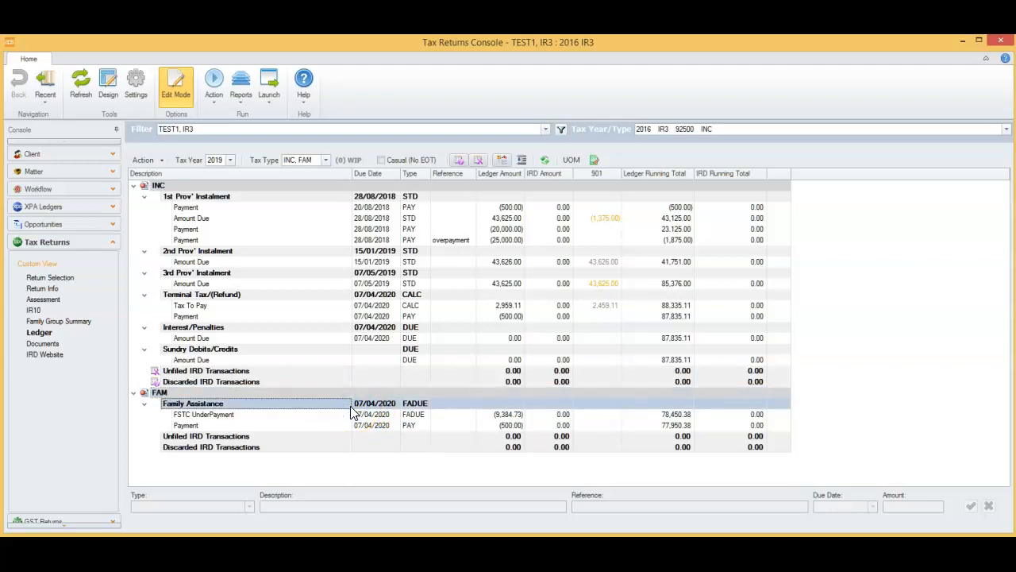
{"action": "left_click", "coordinate": [409, 421]}
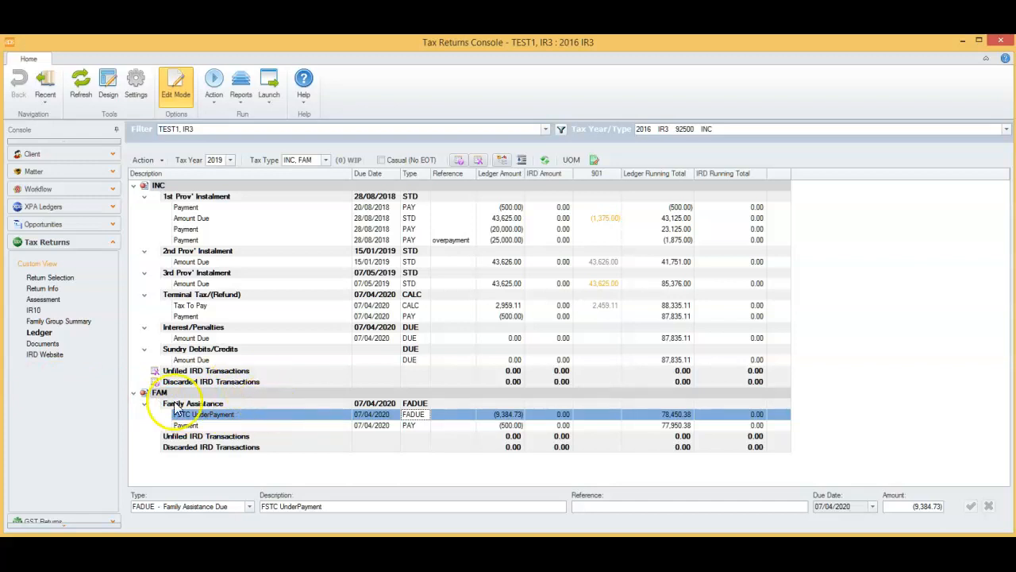
Switch to Tax Manager and open the family assistance worksheet amount on the 2019 IR3 tax return.
{"action": "key", "text": "alt+Tab"}
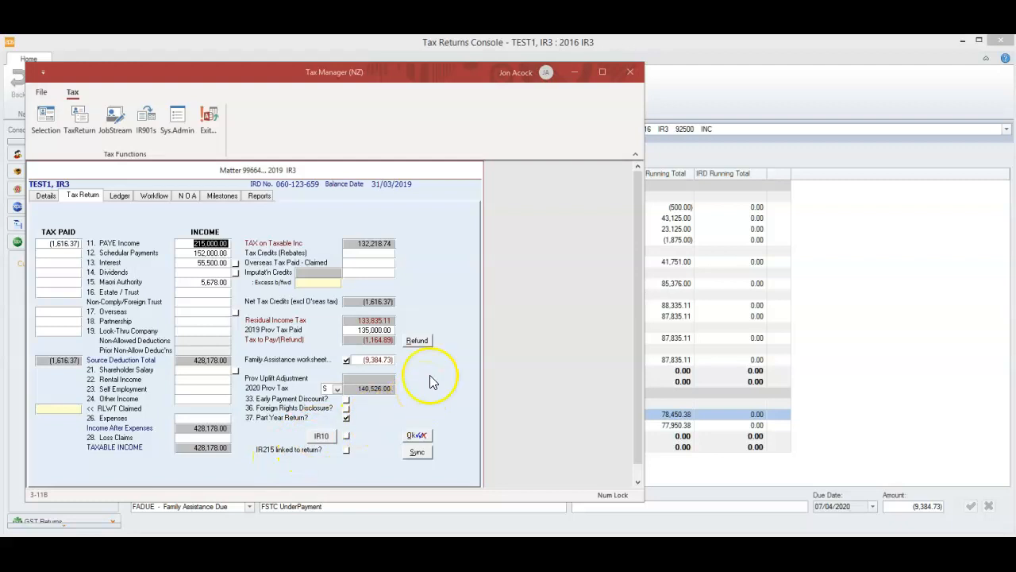
{"action": "double_click", "coordinate": [376, 362]}
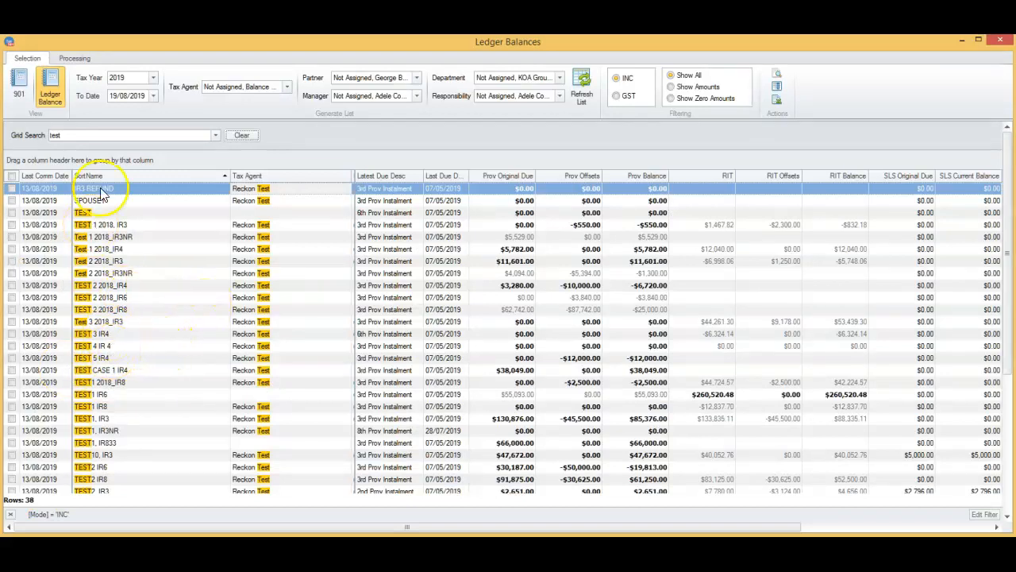
Set the To Date of the ledger balances list to 30/09/2019.
{"action": "left_click", "coordinate": [155, 96]}
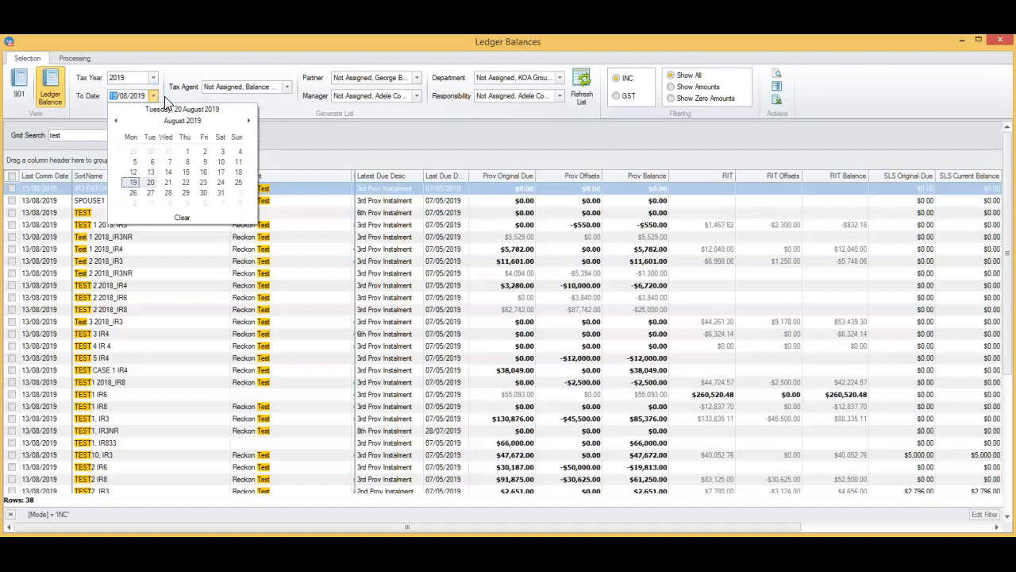
{"action": "left_click", "coordinate": [249, 122]}
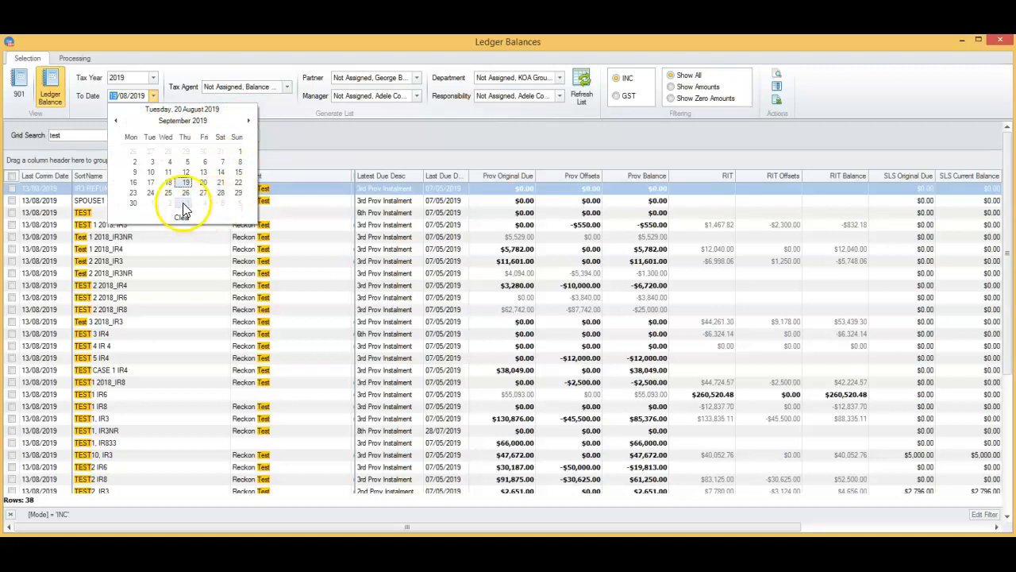
{"action": "left_click", "coordinate": [132, 203]}
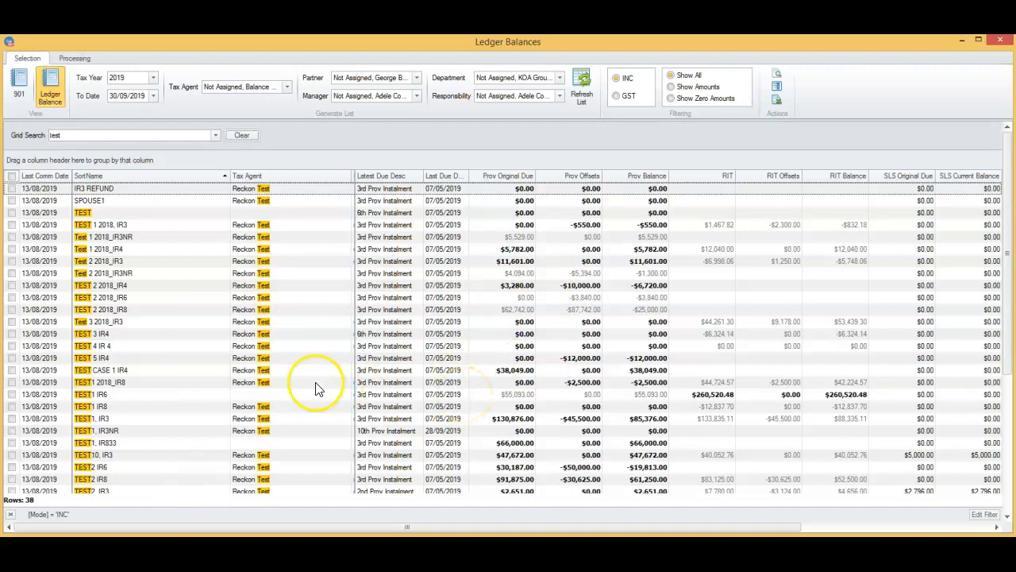
Open the Reminder Settings for ledger balance emails and select the test.mht template file.
{"action": "left_click", "coordinate": [75, 60]}
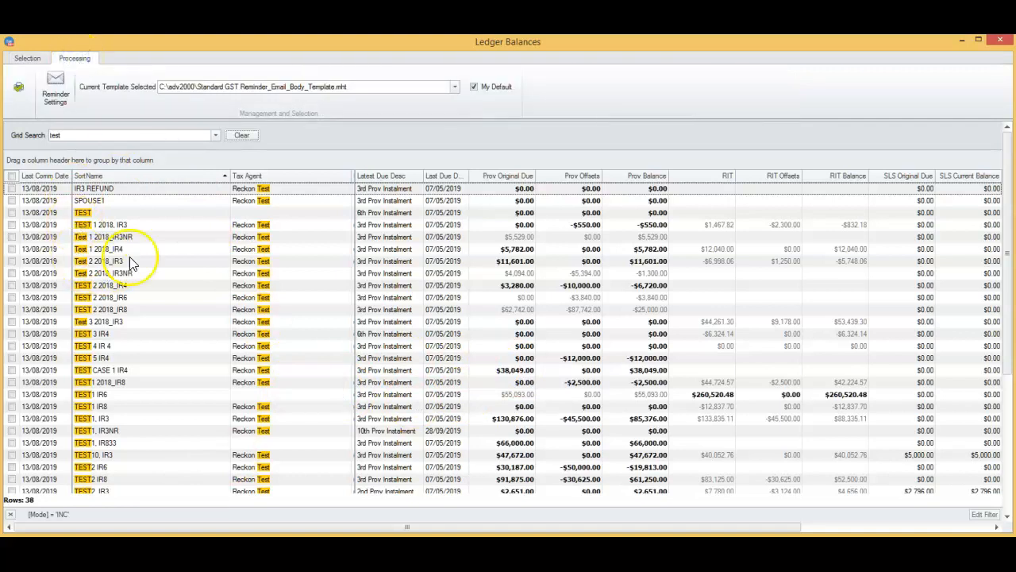
{"action": "left_click", "coordinate": [54, 84]}
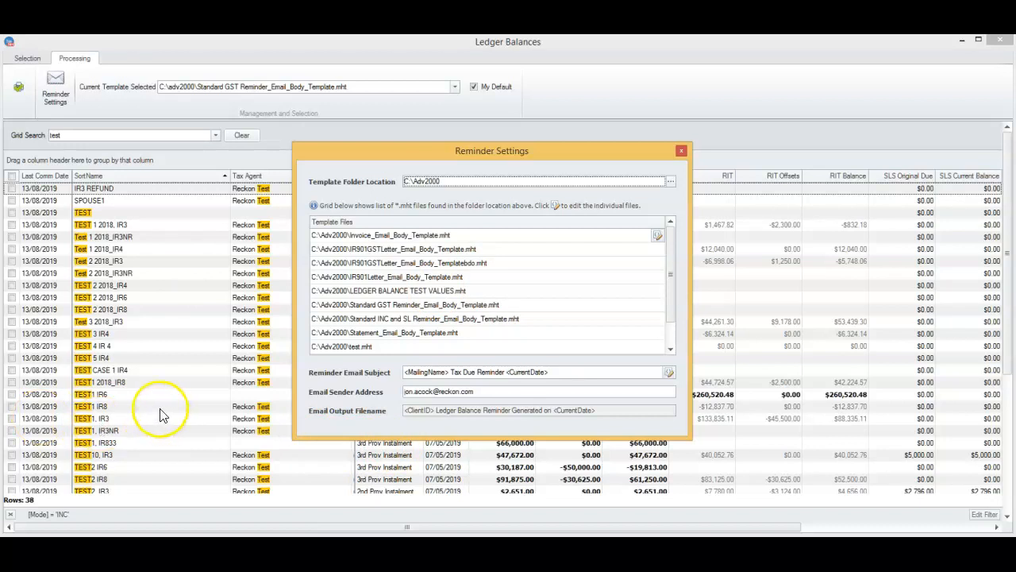
{"action": "left_click", "coordinate": [421, 350]}
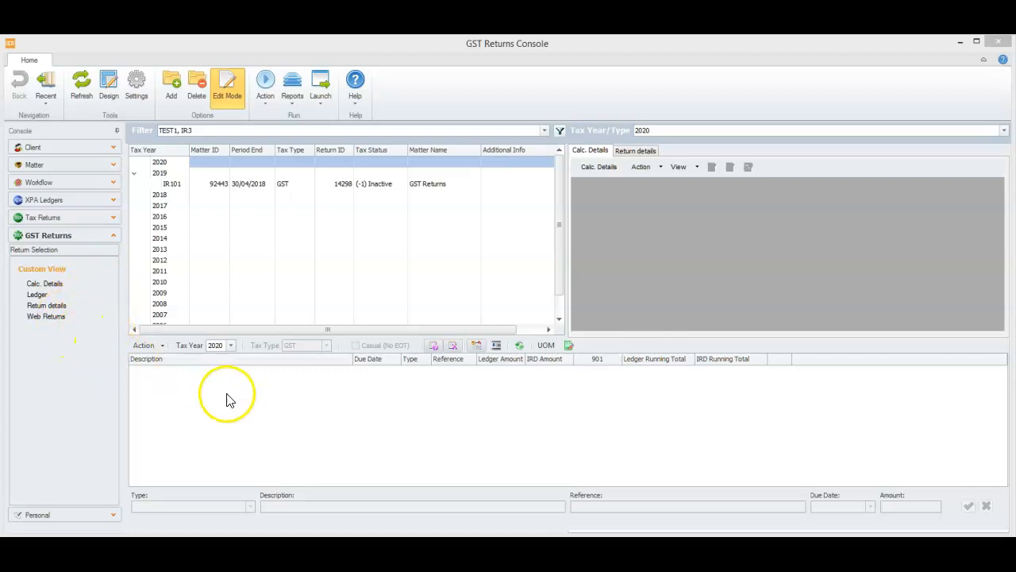
Open the 2019 IR101 web GST return for the period ending 30/09/2018 and review its sales and income calculation.
{"action": "left_click", "coordinate": [46, 317]}
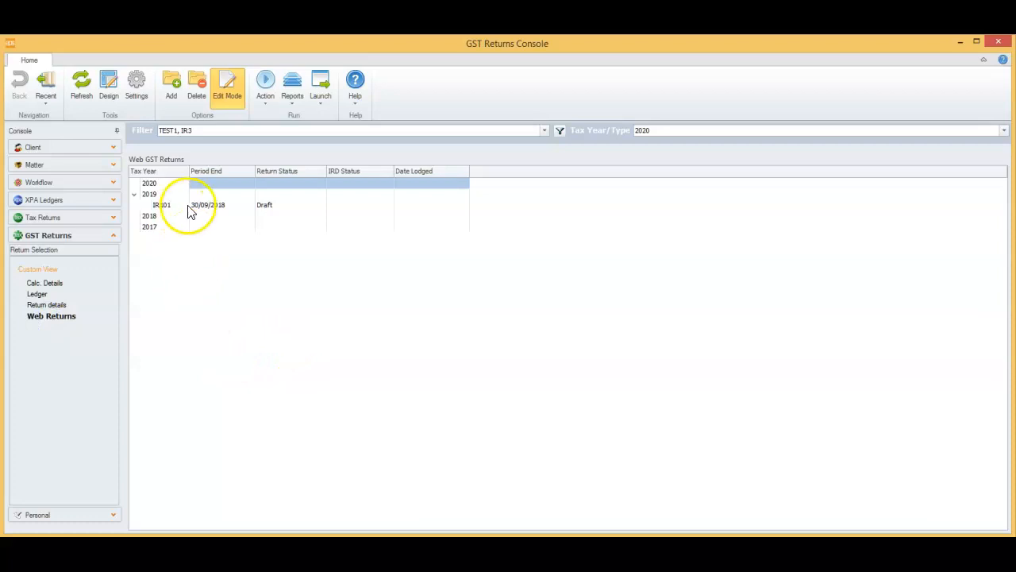
{"action": "left_click", "coordinate": [165, 207]}
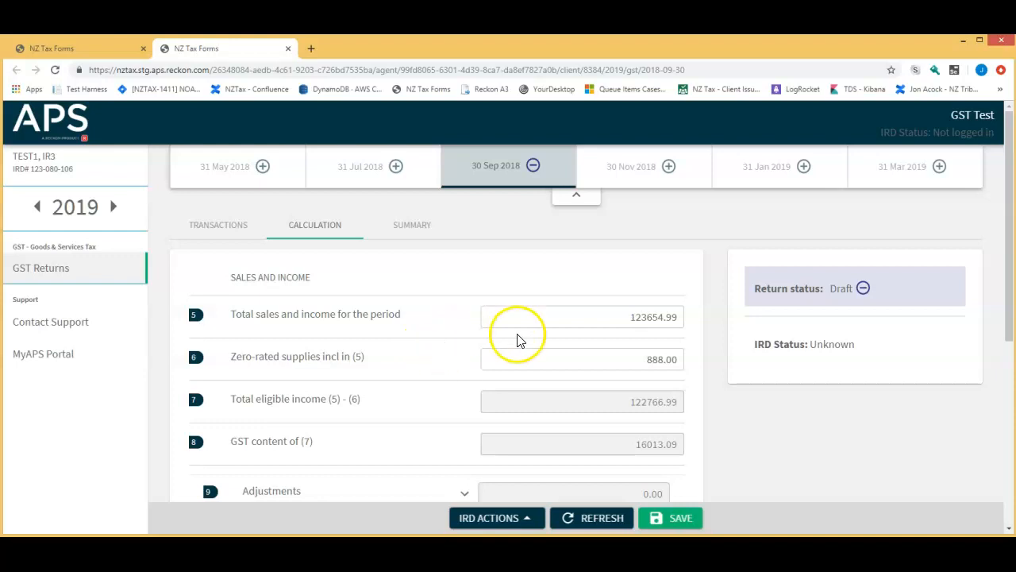
{"action": "scroll", "coordinate": [716, 371], "scroll_direction": "down", "scroll_amount": 1}
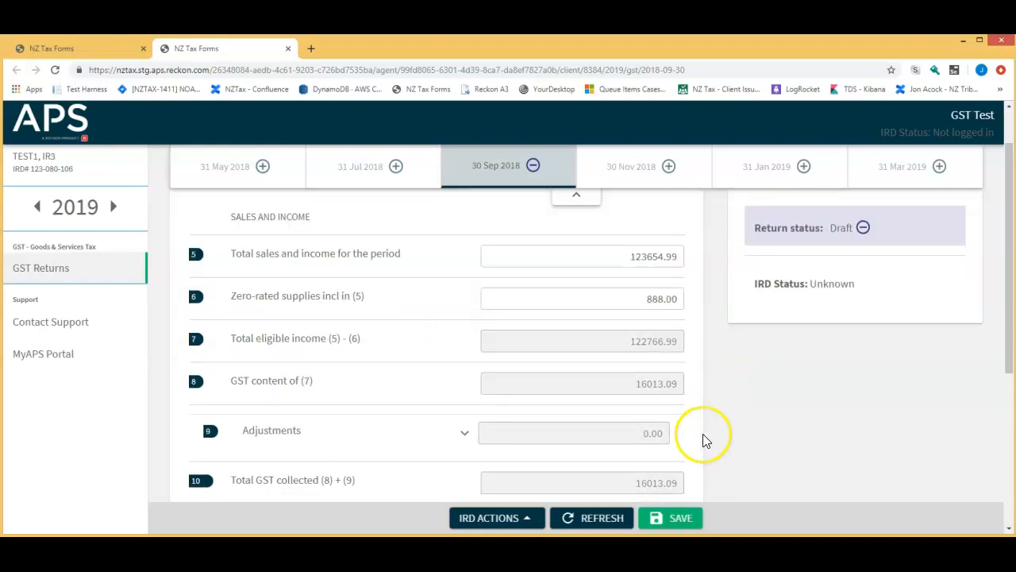
{"action": "scroll", "coordinate": [710, 436], "scroll_direction": "down", "scroll_amount": 1}
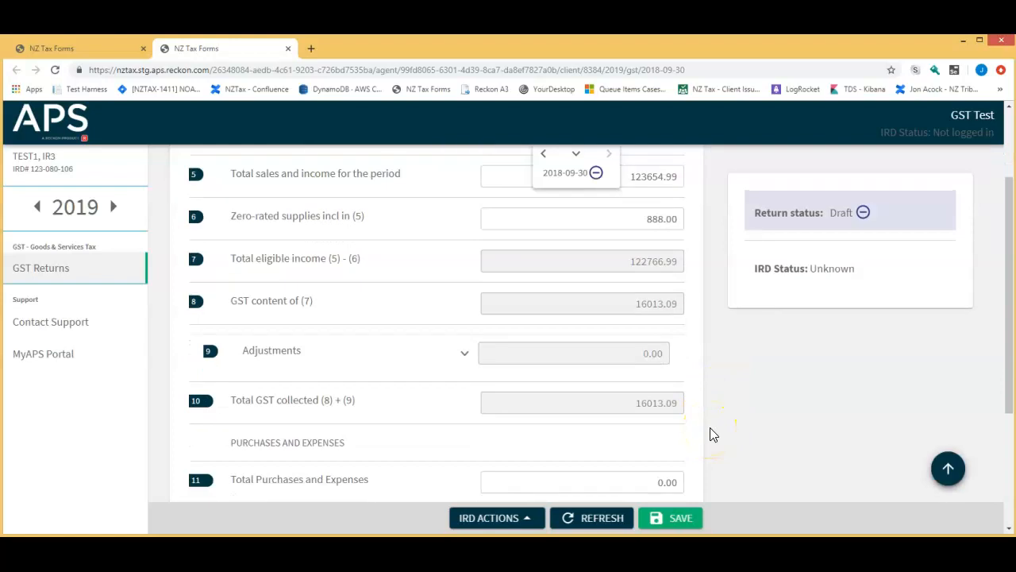